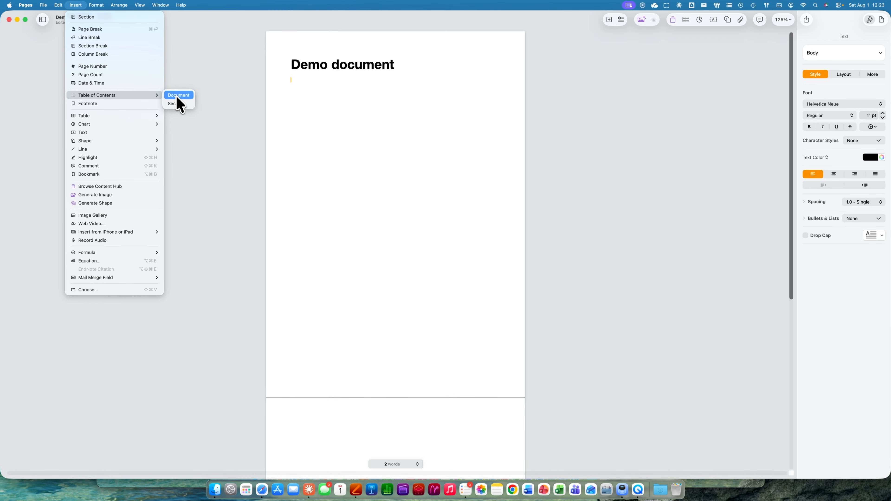
Step: Insert a table of contents for the entire document below the "Demo document" title and enable customizing its styles
left_click(179, 96)
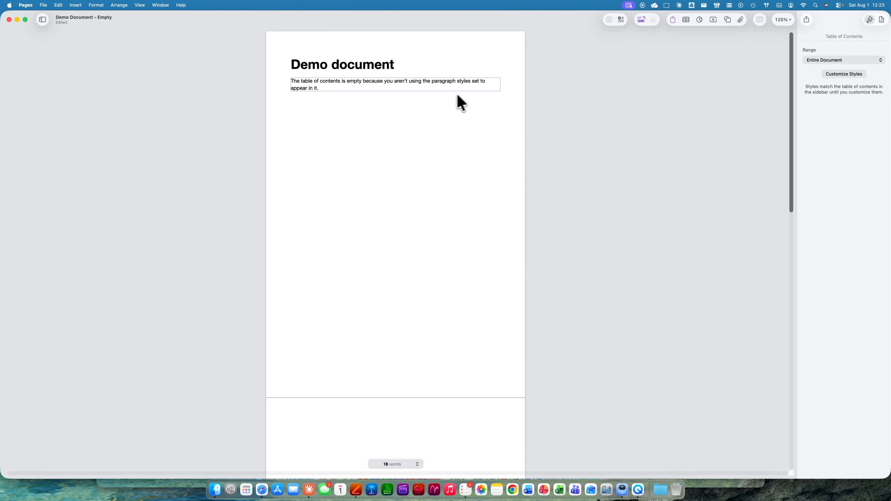
left_click(859, 76)
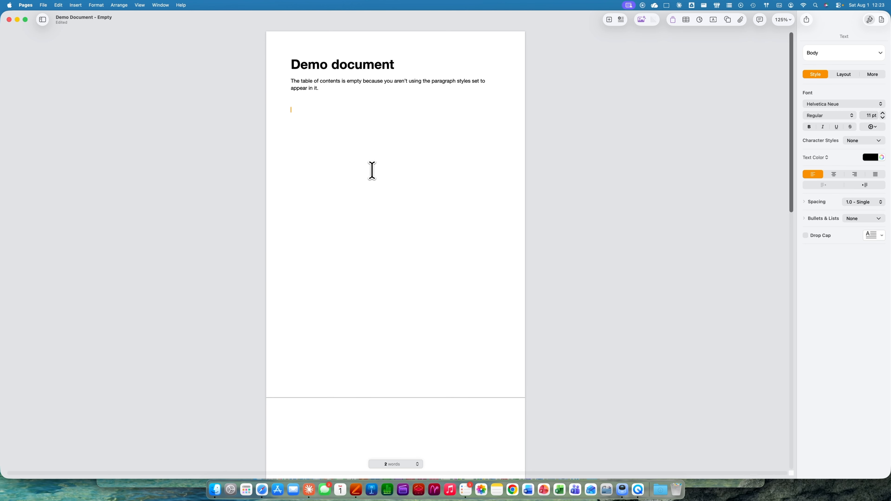
Step: Add a line reading "Heading 1" in the Heading paragraph style after the table of contents
left_click(850, 55)
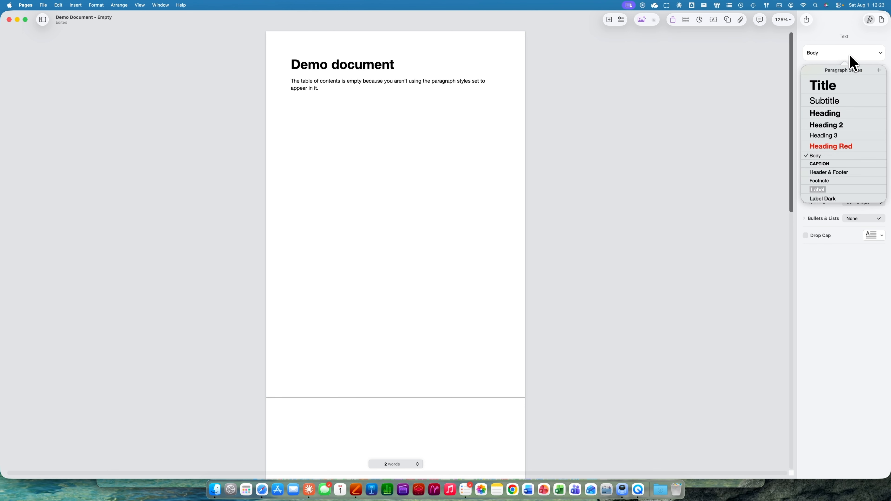
left_click(845, 112)
type("Heading 1")
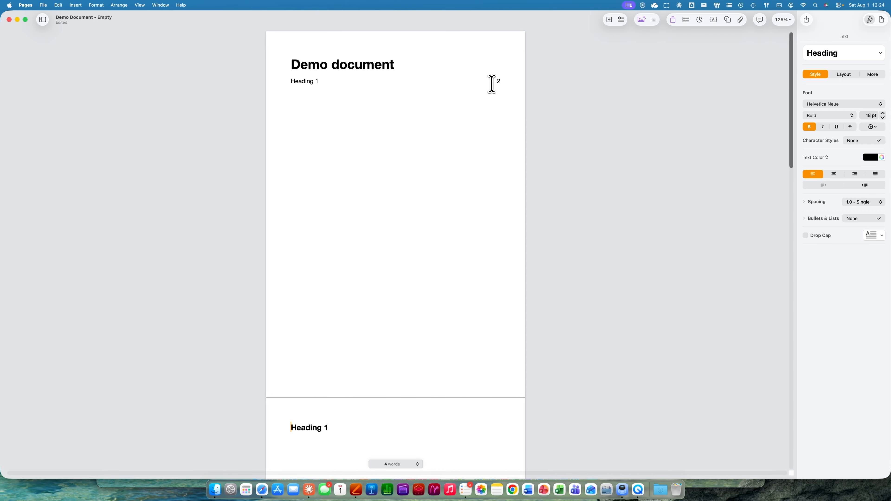
Step: Add a subheading reading "Heading 1.1" in the Heading 2 paragraph style beneath Heading 1 on the second page
scroll(495, 264, "down", 4)
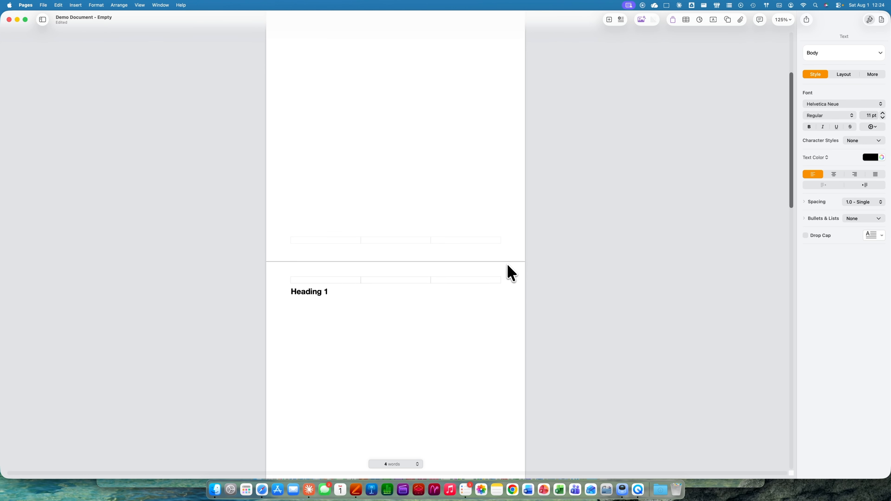
left_click(846, 53)
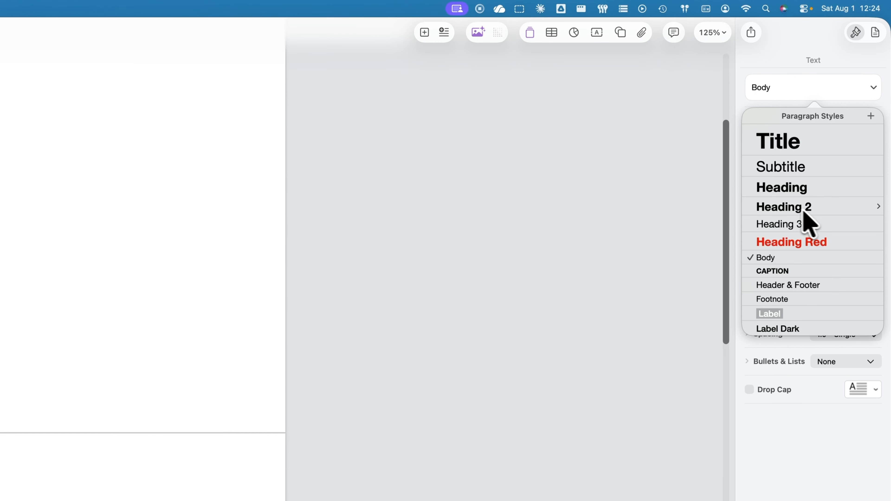
left_click(840, 208)
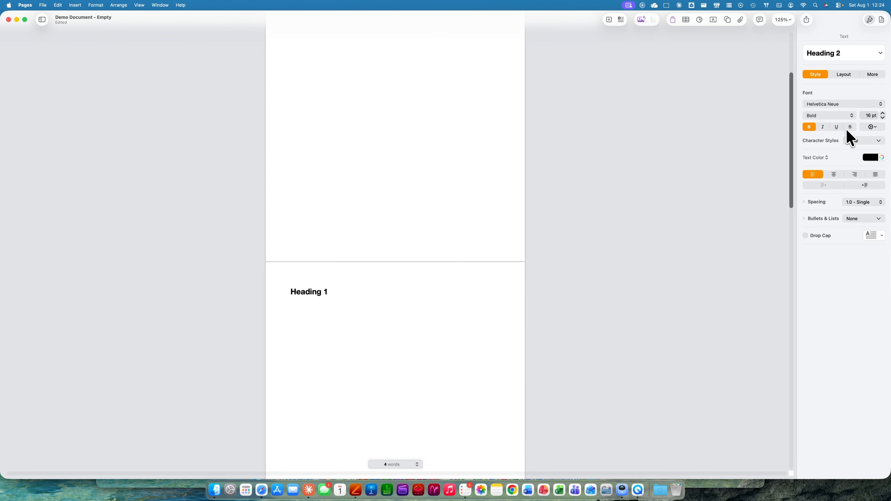
type("Heading 1.1")
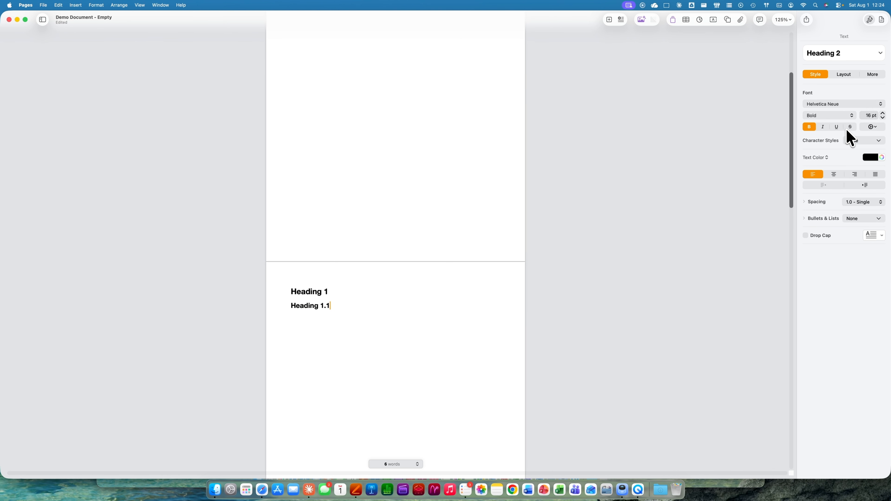
Step: Include the Heading 2 paragraph style in the table of contents
scroll(424, 231, "up", 4)
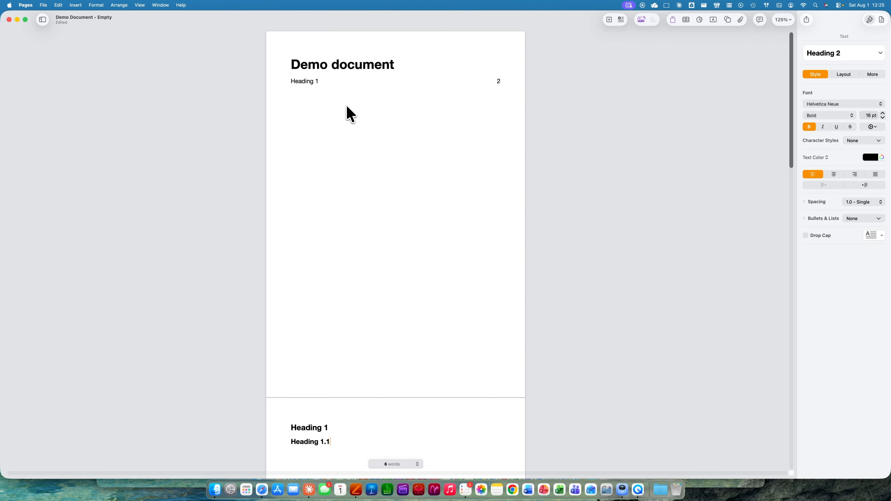
left_click(342, 82)
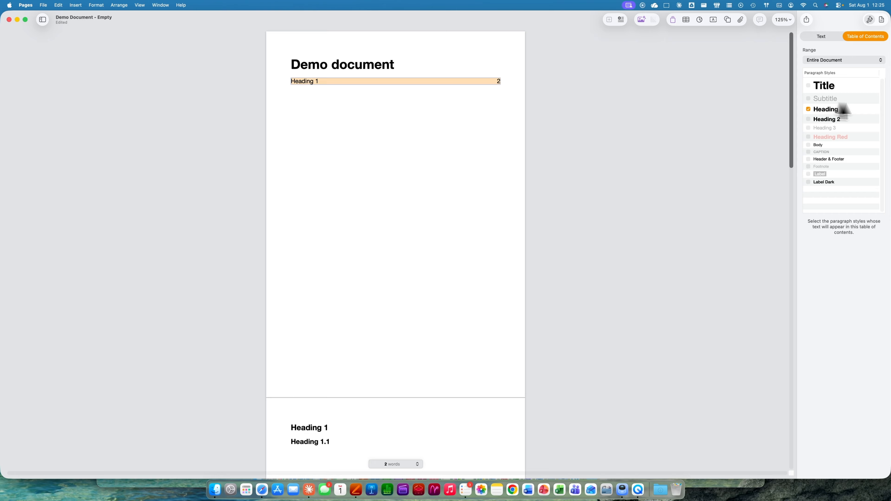
left_click(808, 119)
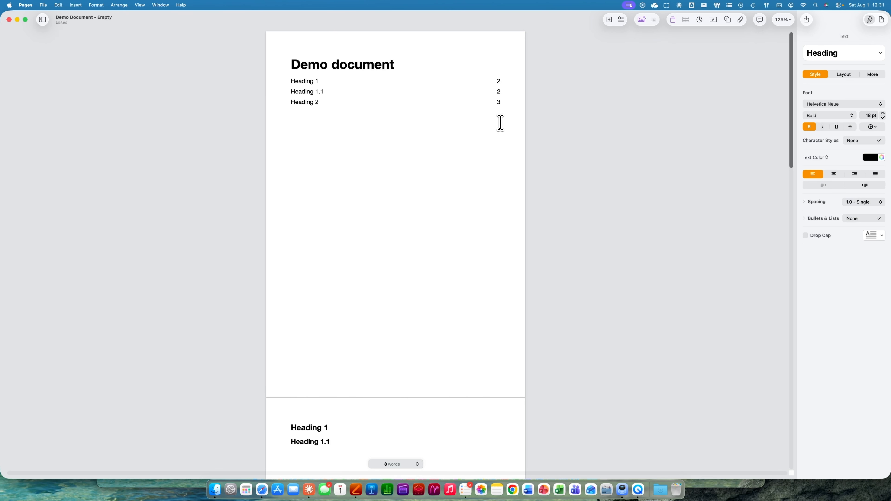
Step: Follow the Heading 2 entry's page number in the table of contents to its page and return to the start
left_click(499, 101)
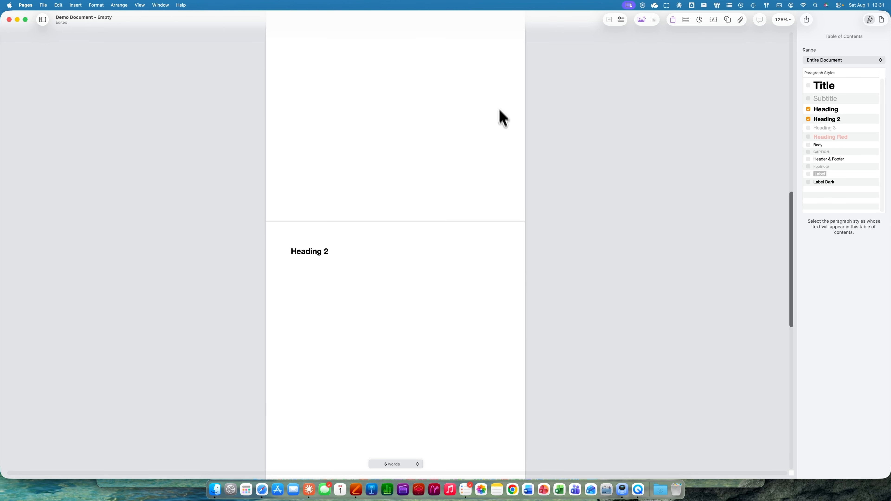
scroll(439, 242, "up", 15)
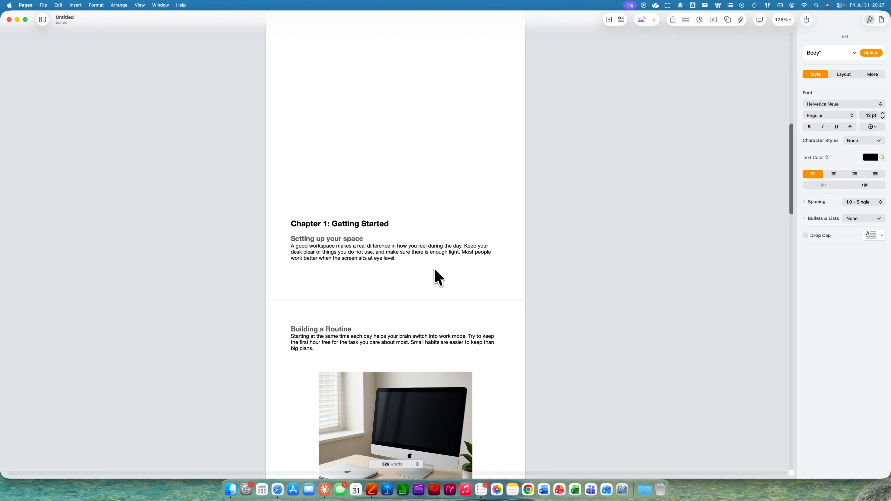
Step: Insert a whole-document table of contents below the "Sample document" title and include the Heading 2 style in it
scroll(426, 276, "down", 1)
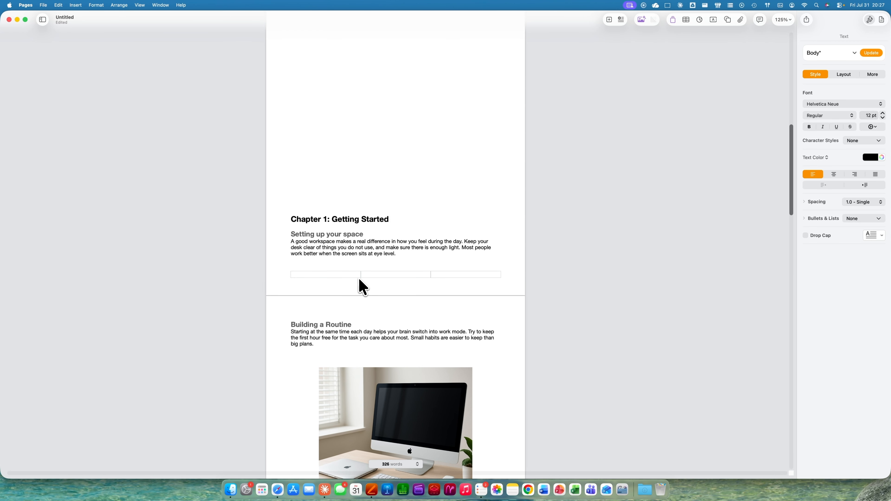
scroll(360, 283, "down", 10)
scroll(360, 283, "up", 8)
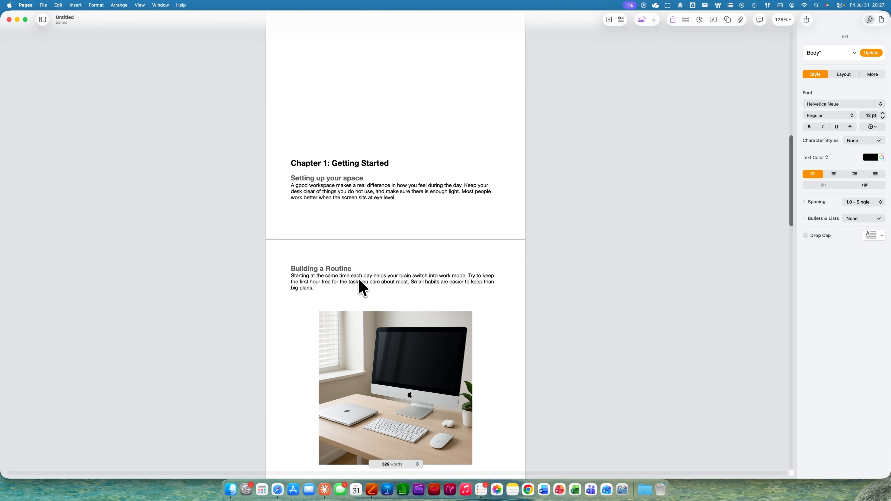
scroll(324, 221, "up", 7)
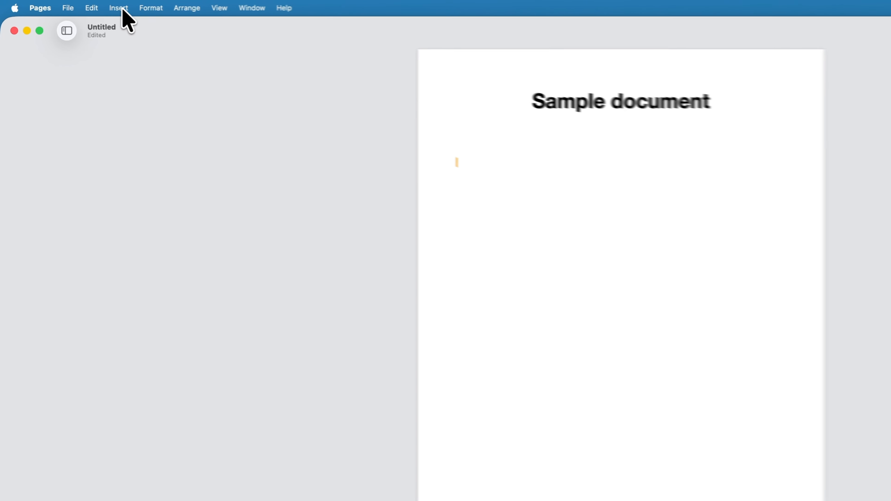
left_click(75, 5)
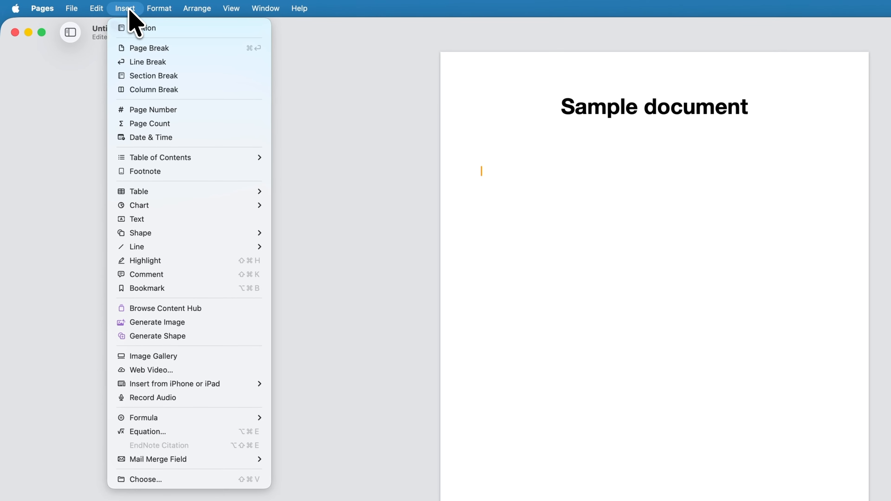
mouse_move(175, 159)
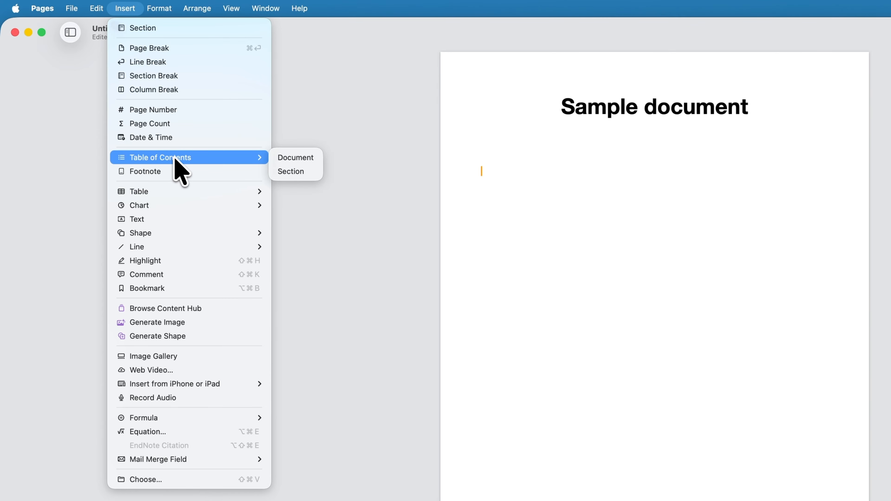
left_click(301, 158)
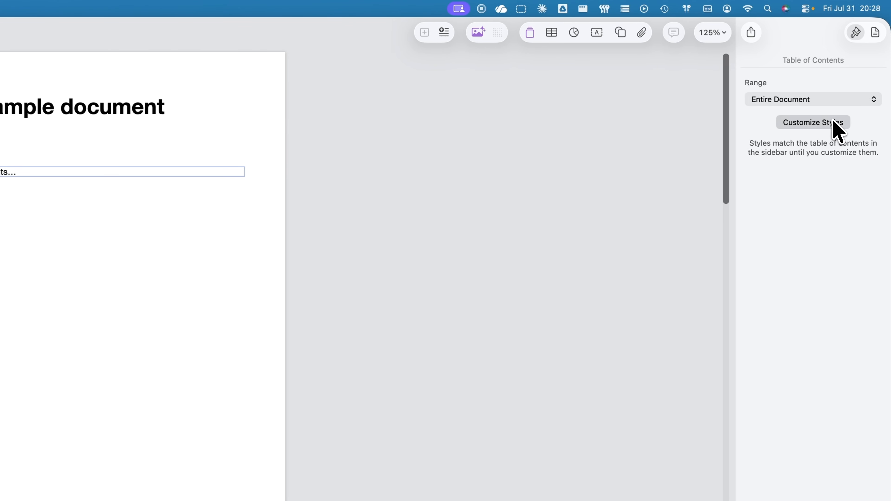
left_click(837, 126)
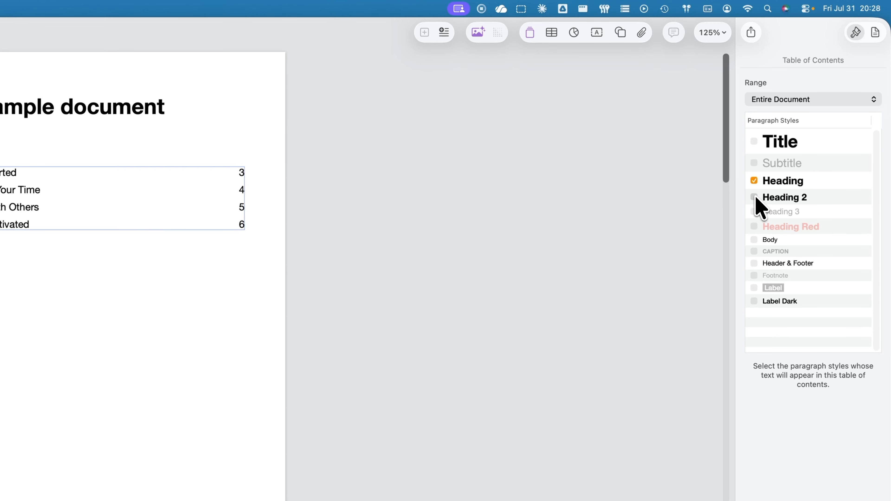
left_click(754, 198)
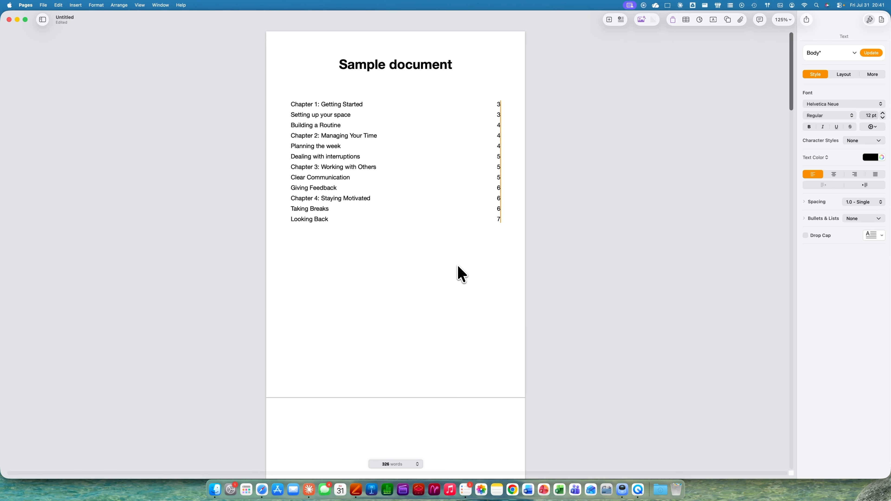
Step: Format the chapter entries in the table of contents as bold Impact at 18 pt
left_click(374, 171)
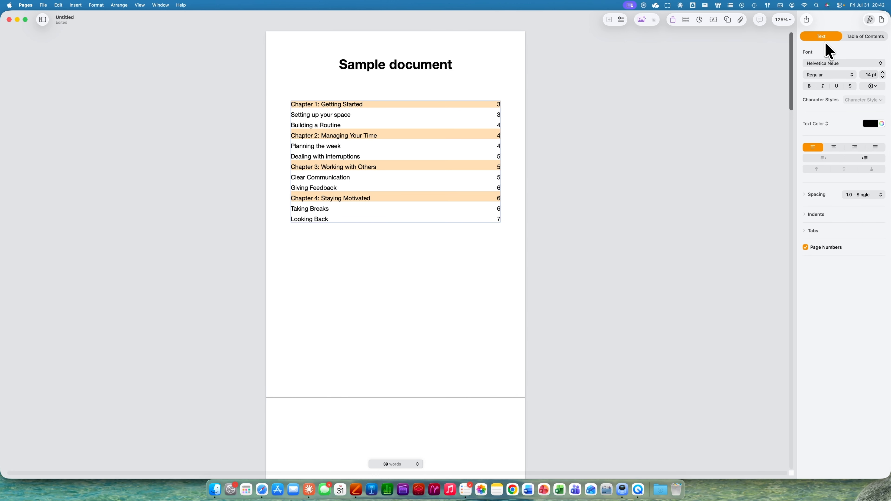
left_click(810, 87)
left_click(838, 63)
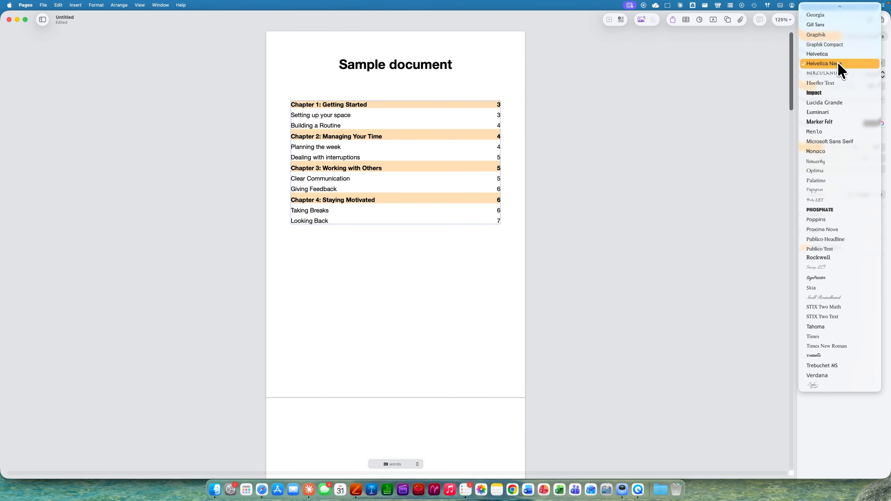
left_click(835, 93)
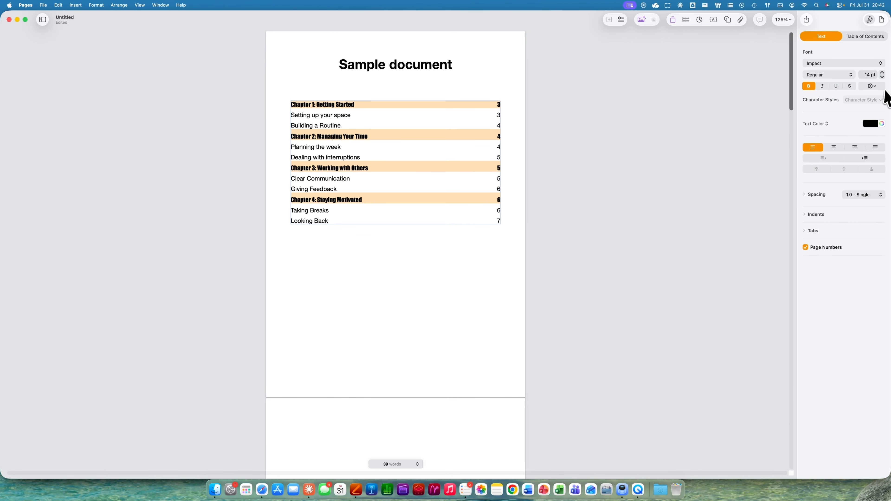
left_click(883, 72)
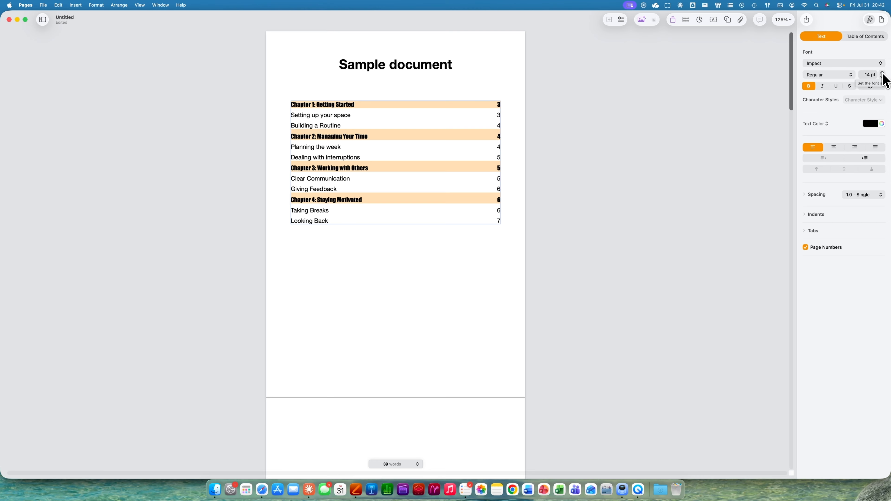
left_click(882, 72)
left_click(883, 72)
left_click(883, 72)
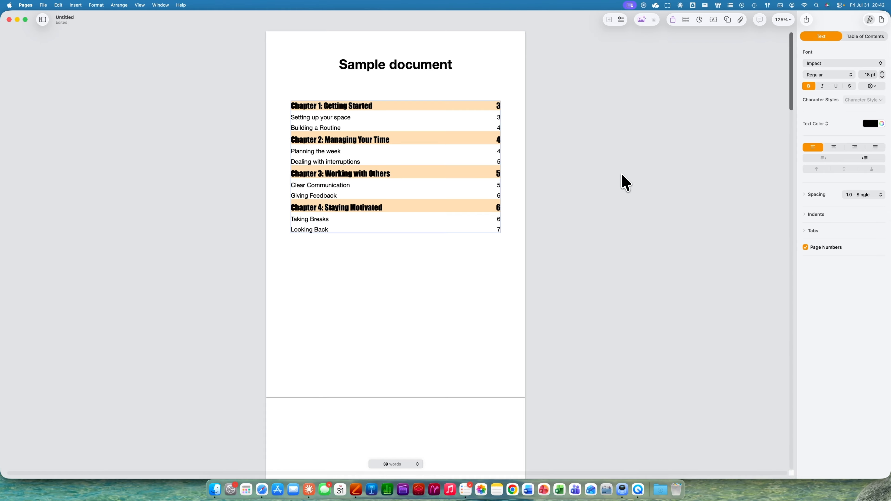
Step: Set the subheading entries in the table of contents to 12 pt with dark gray text
left_click(334, 119)
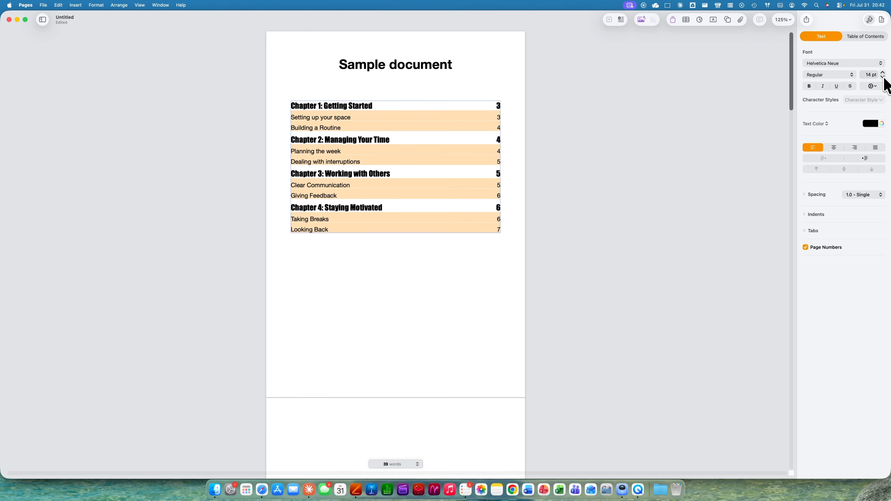
left_click(884, 77)
left_click(884, 77)
left_click(876, 122)
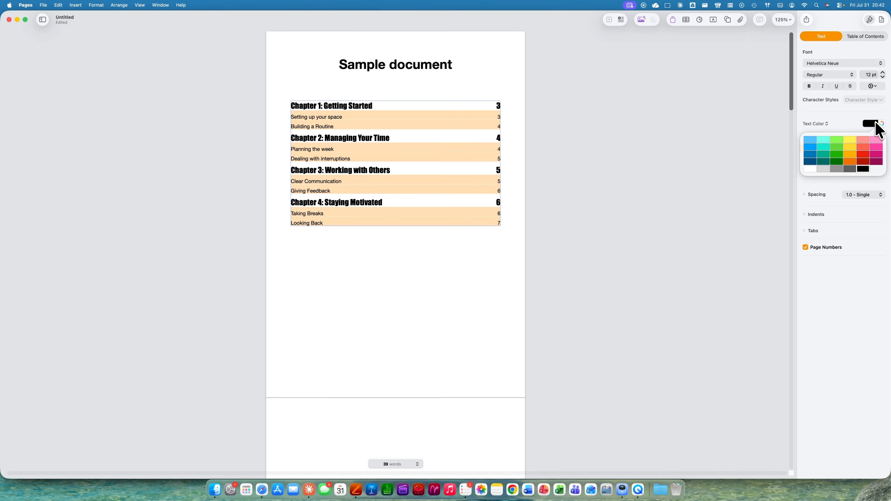
left_click(848, 170)
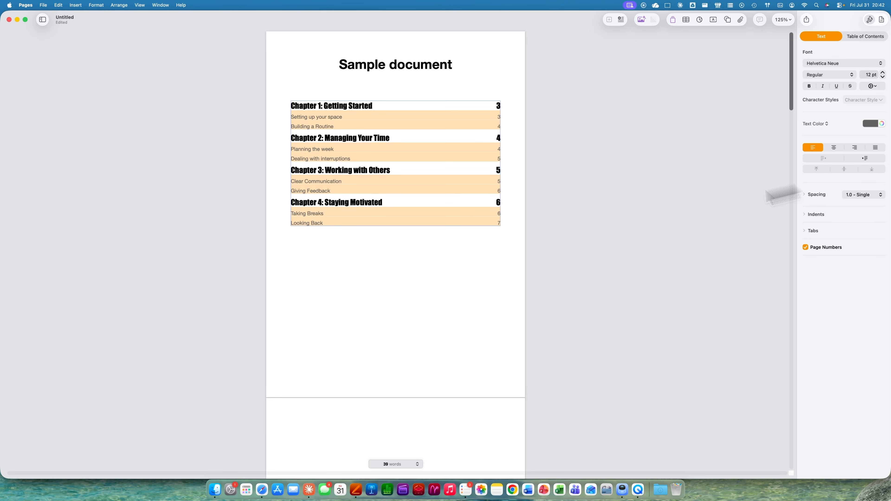
left_click(452, 266)
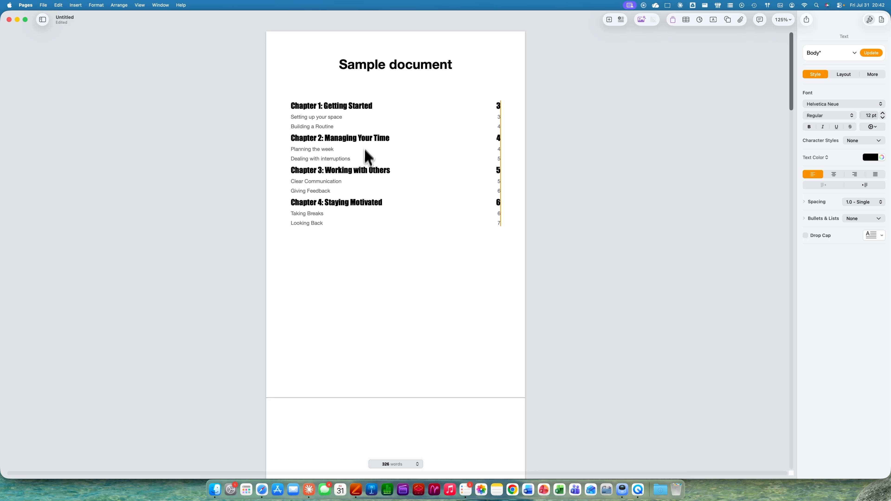
Step: Indent the subheading entries in the table of contents so they sit inward from the chapter entries
scroll(356, 273, "down", 20)
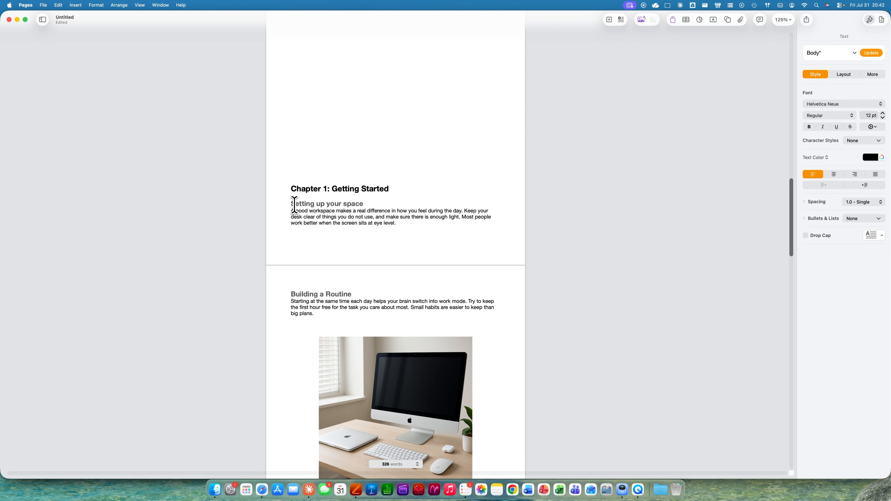
left_click_drag(293, 209, 365, 210)
scroll(338, 94, "up", 10)
left_click(339, 96)
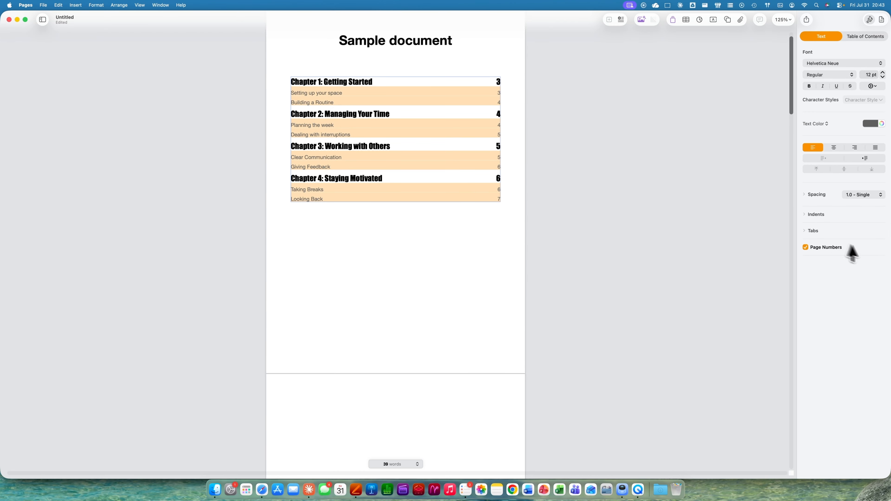
left_click(811, 214)
left_click(825, 223)
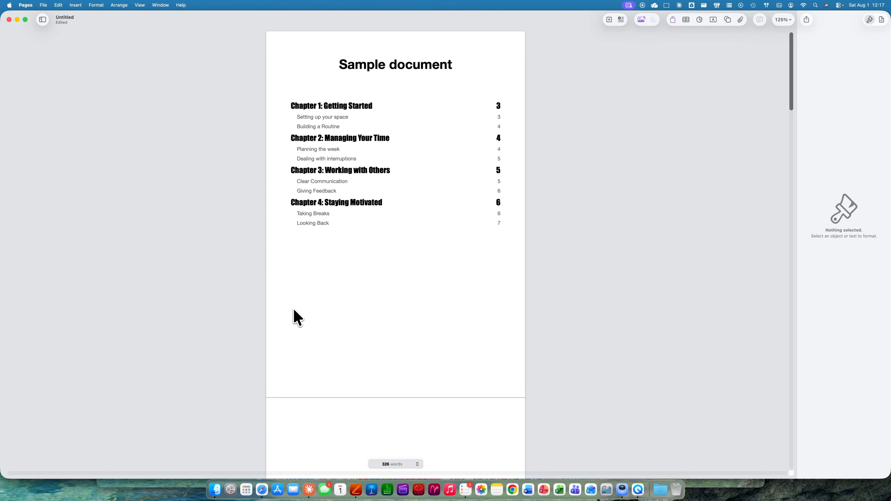
Step: Export the document as a PDF named "Sampled document" into the folder "Folder"
left_click(48, 4)
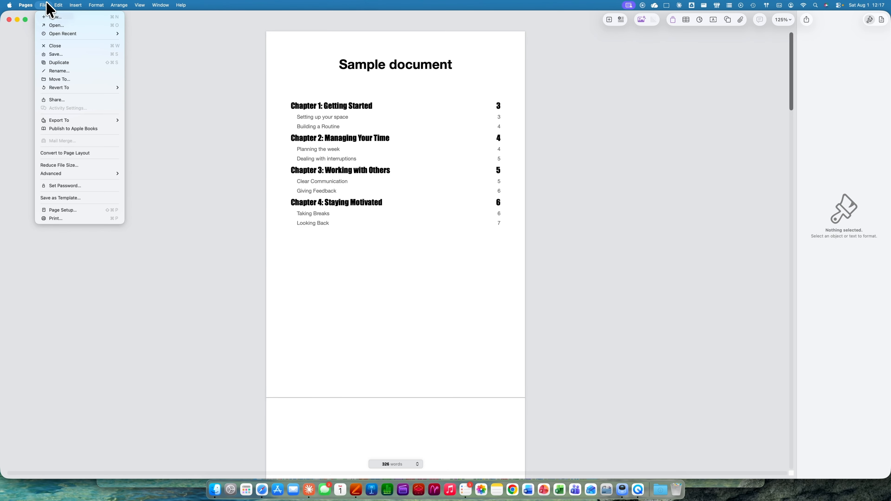
mouse_move(73, 122)
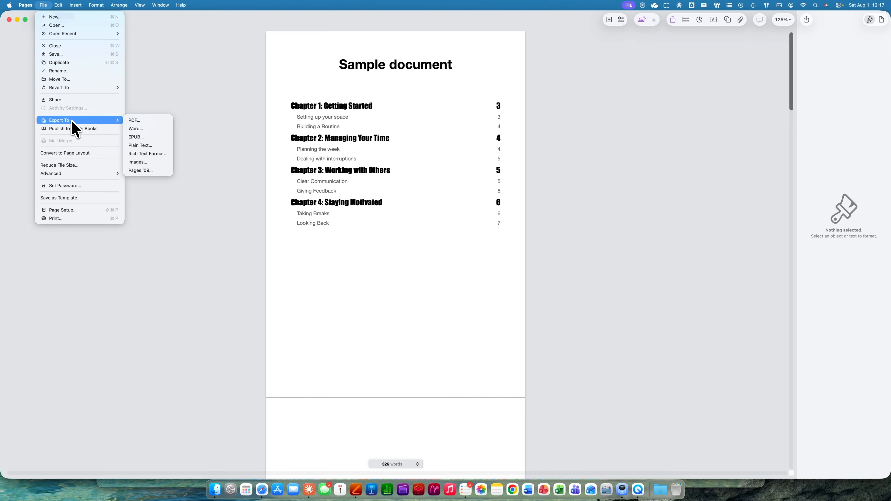
left_click(154, 121)
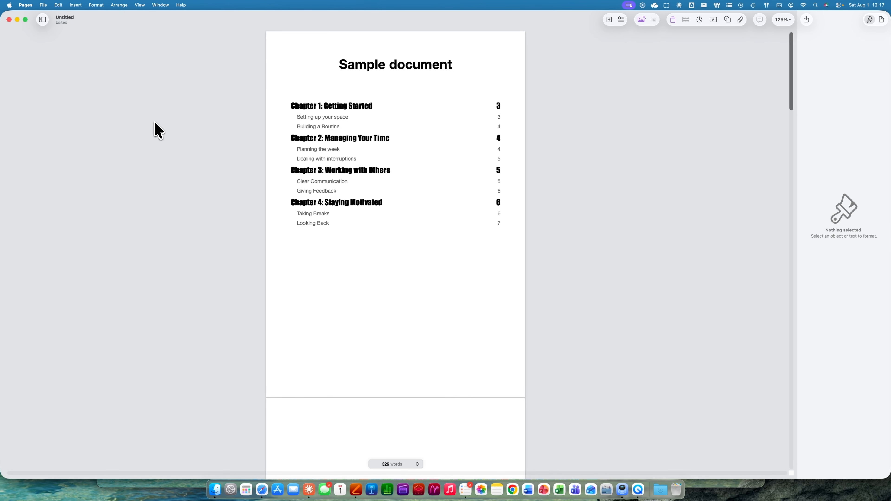
left_click(542, 310)
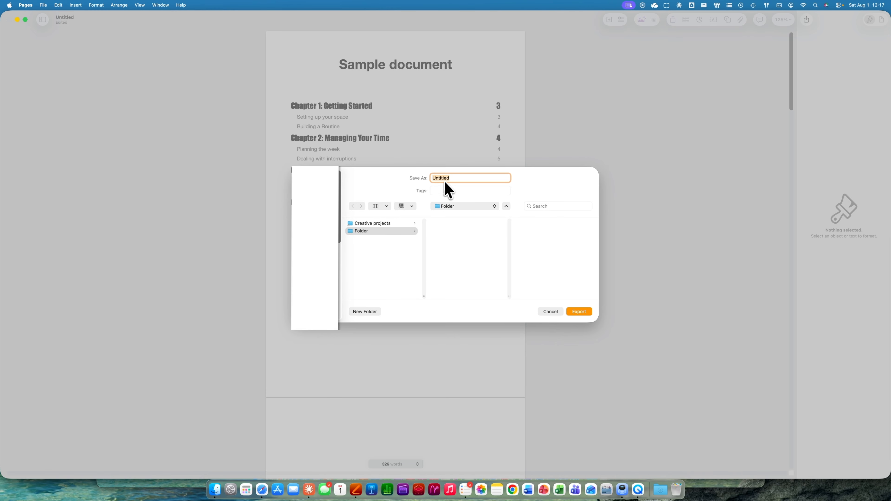
left_click(580, 312)
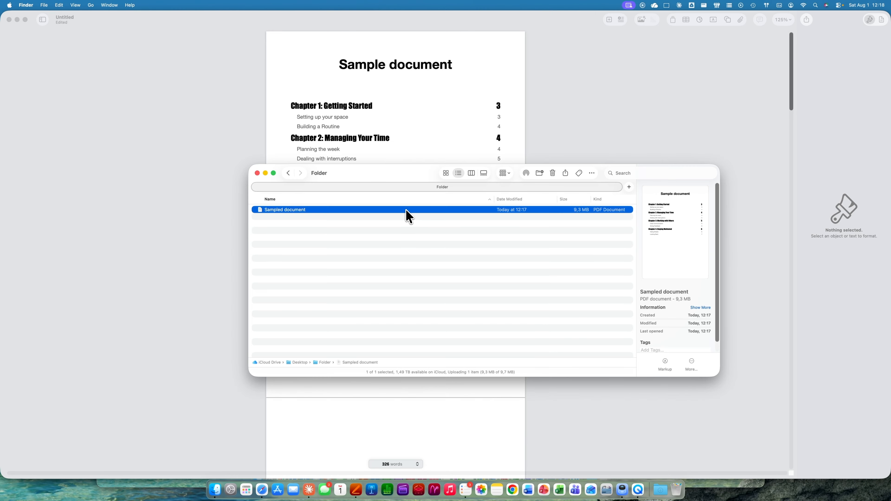
Step: Open the exported "Sampled document" PDF in Preview and test the Chapter 2 link in its table of contents
double_click(407, 211)
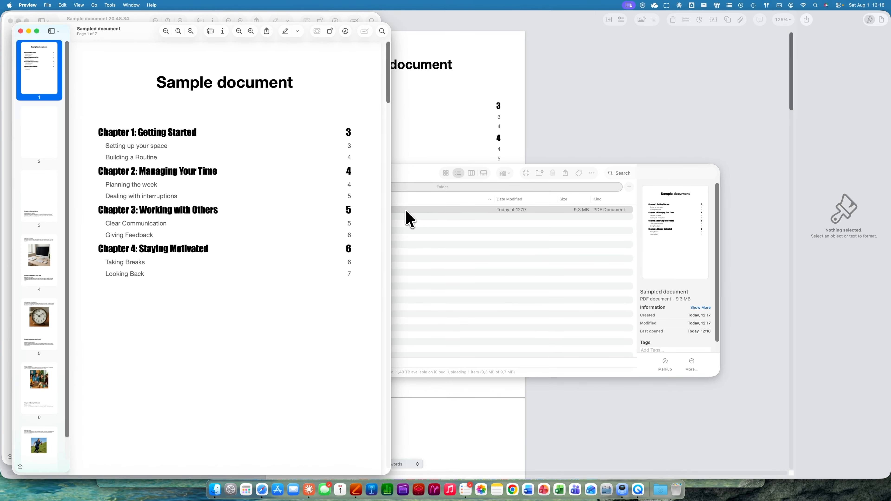
left_click(351, 167)
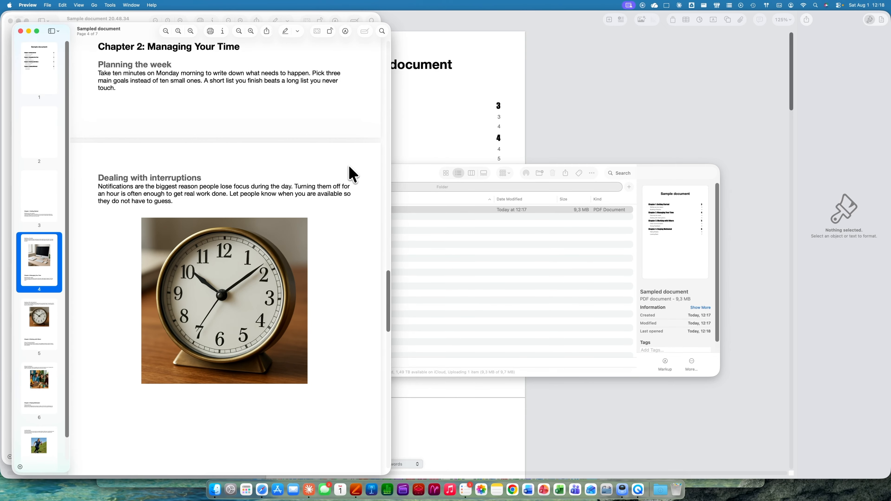
scroll(332, 177, "up", 15)
scroll(334, 185, "down", 5)
scroll(334, 185, "up", 5)
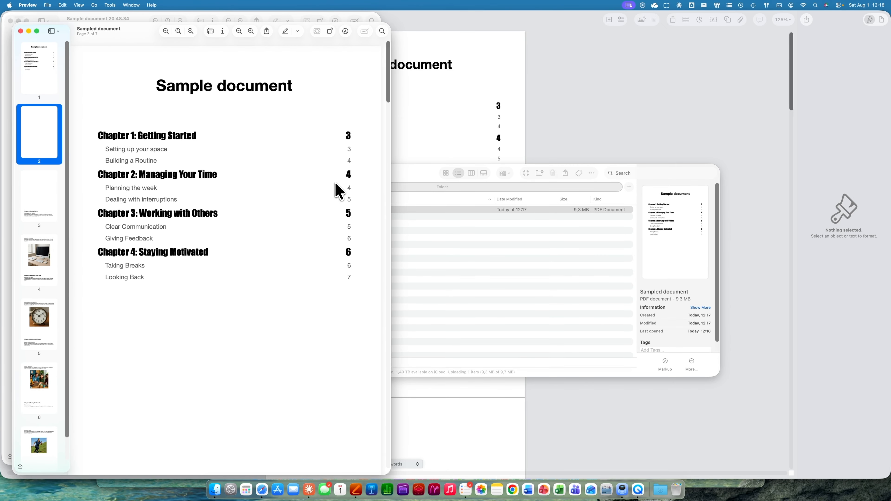